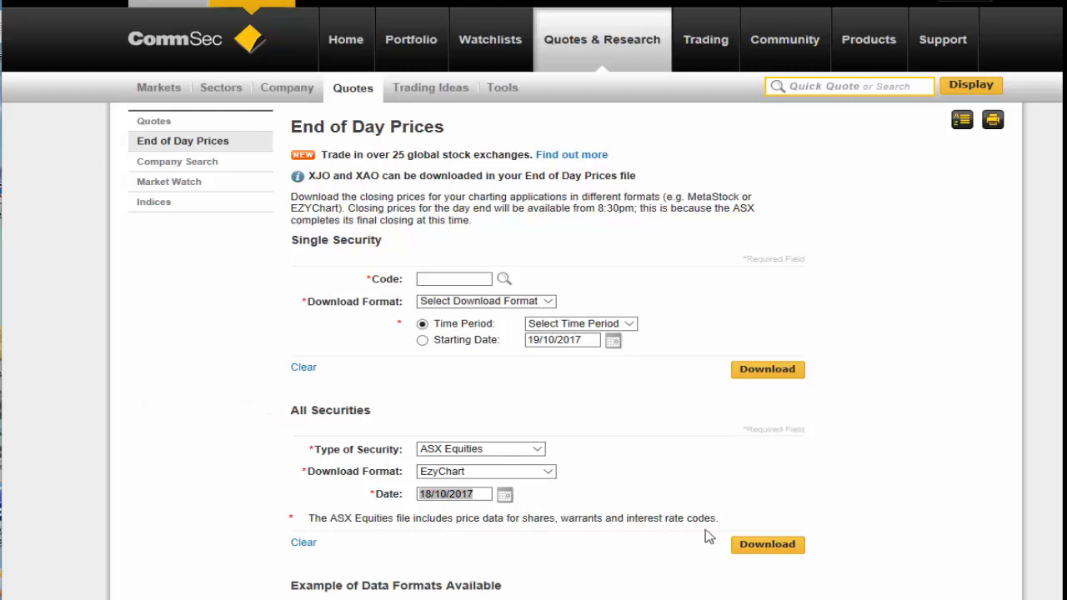
Download the all-securities ASX Equities file in EzyChart format for 18/10/2017 and choose to save it.
click(752, 547)
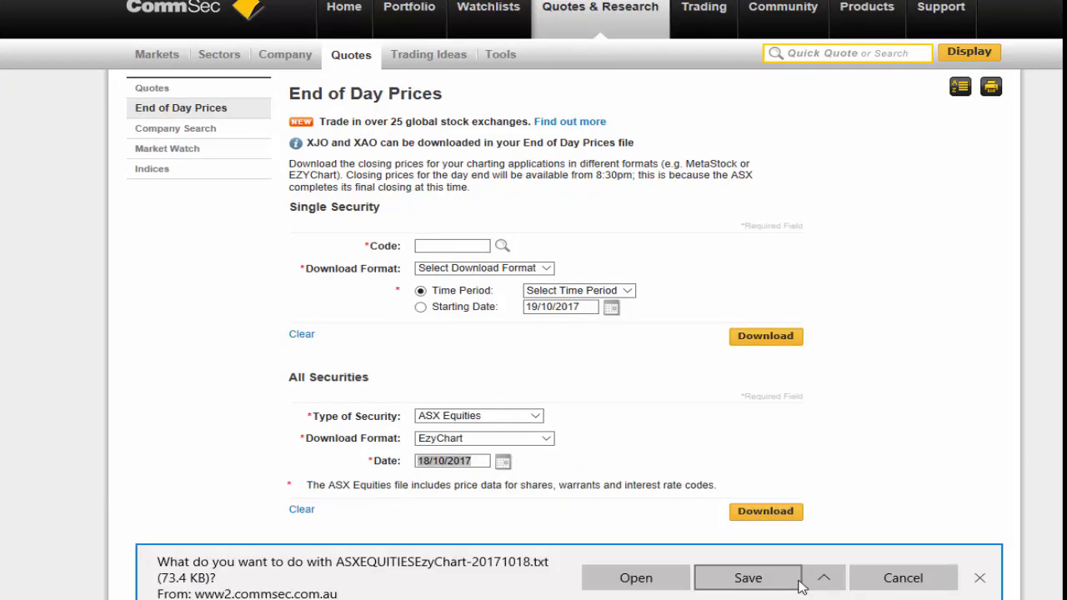
click(823, 577)
click(729, 551)
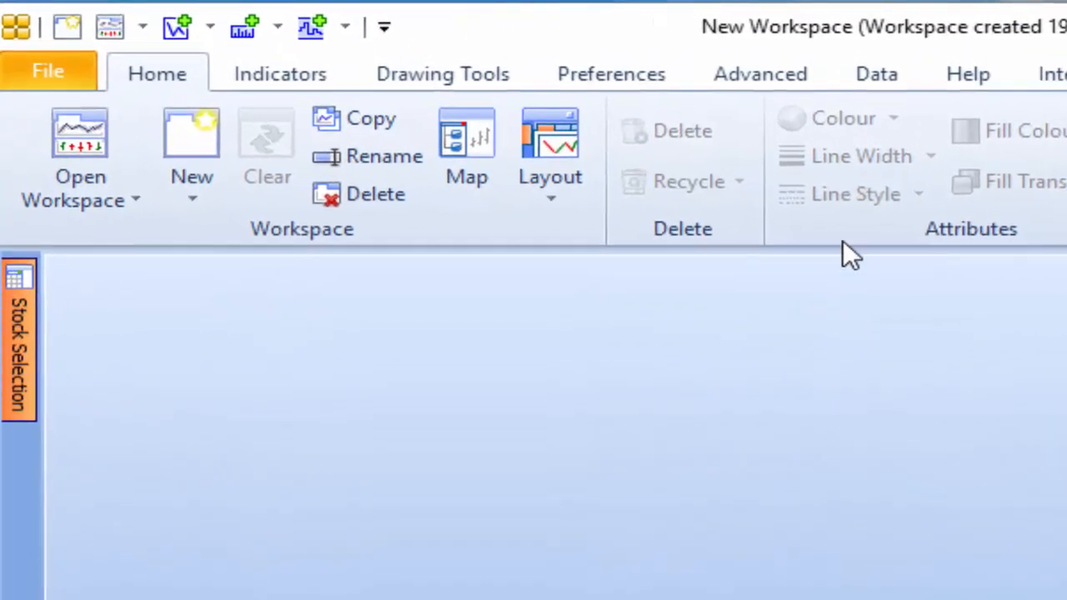
Switch to EzyChart and add an external exchange for stock import, with C:\MyData\Import as its default directory.
click(887, 73)
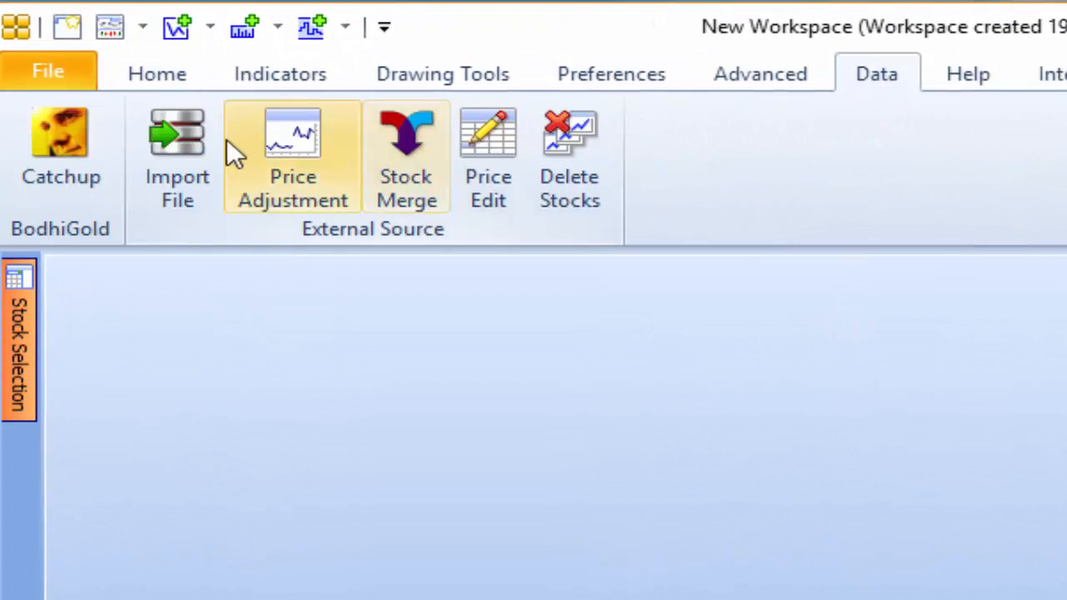
click(181, 167)
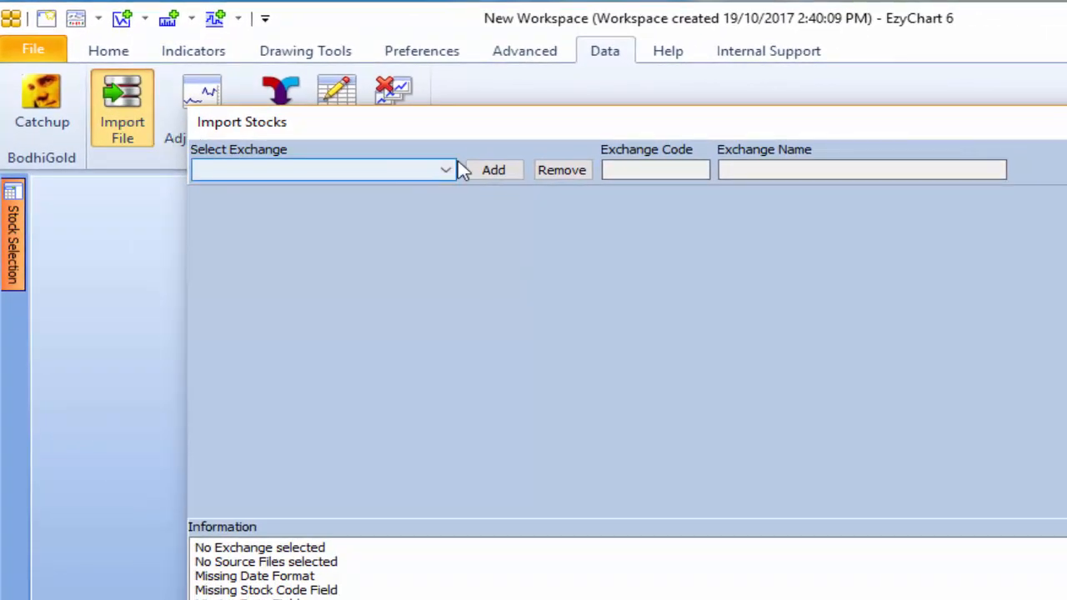
click(492, 172)
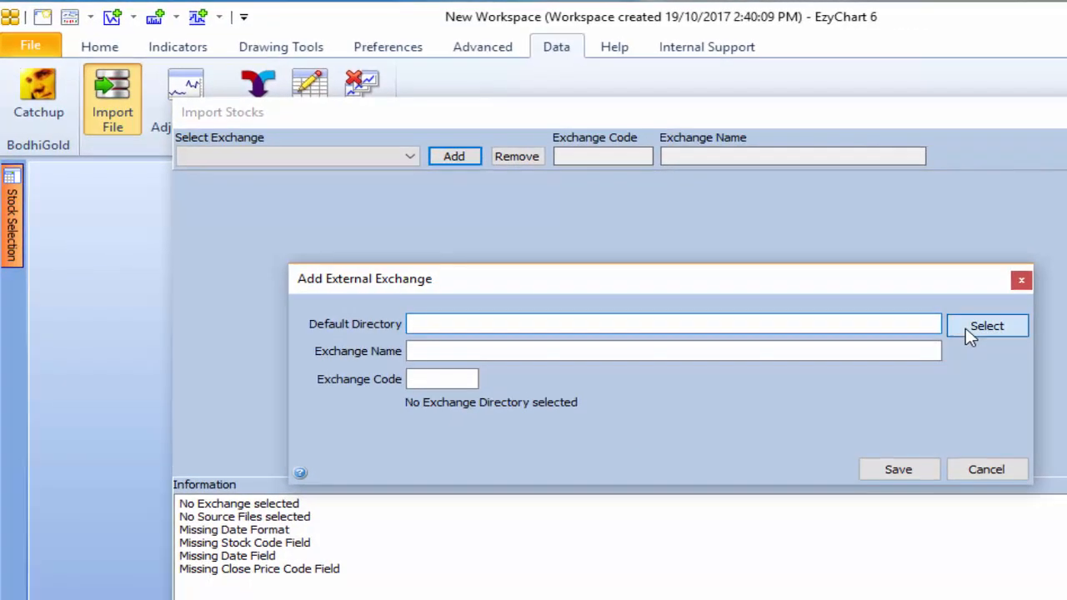
click(967, 329)
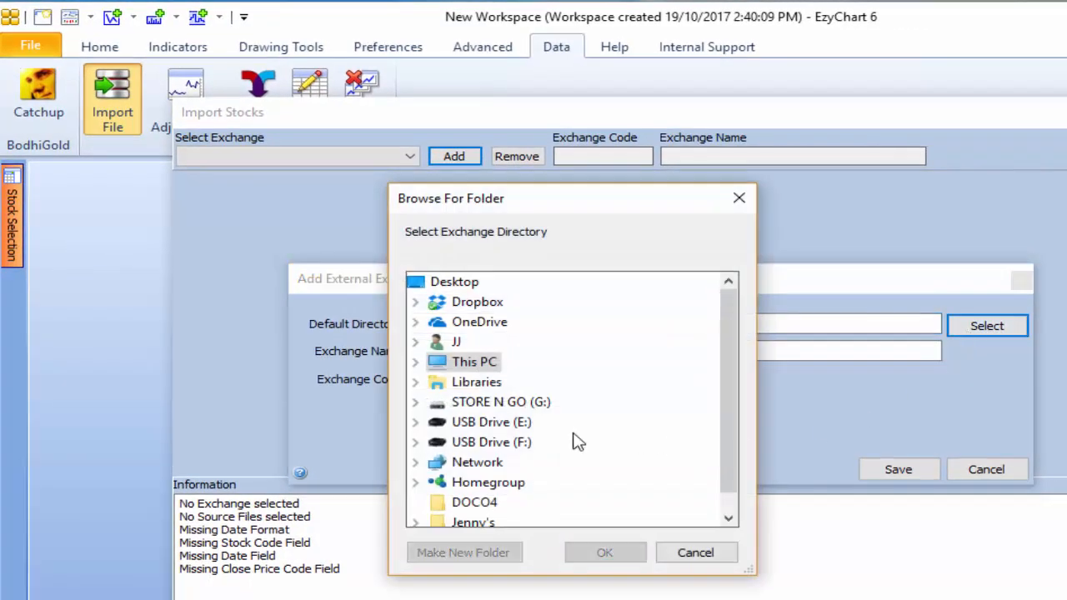
click(415, 363)
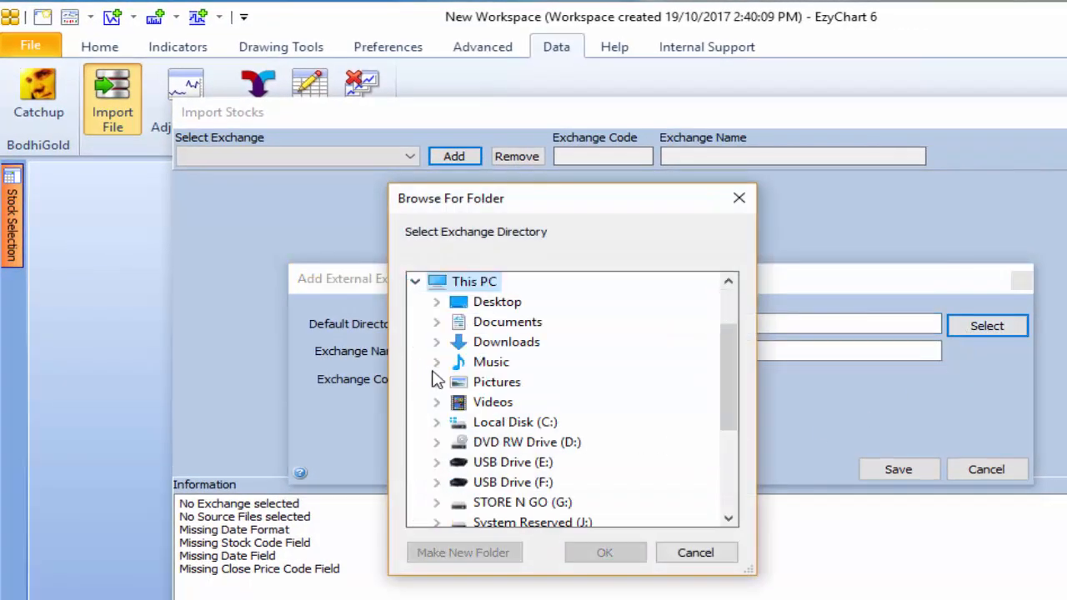
click(436, 422)
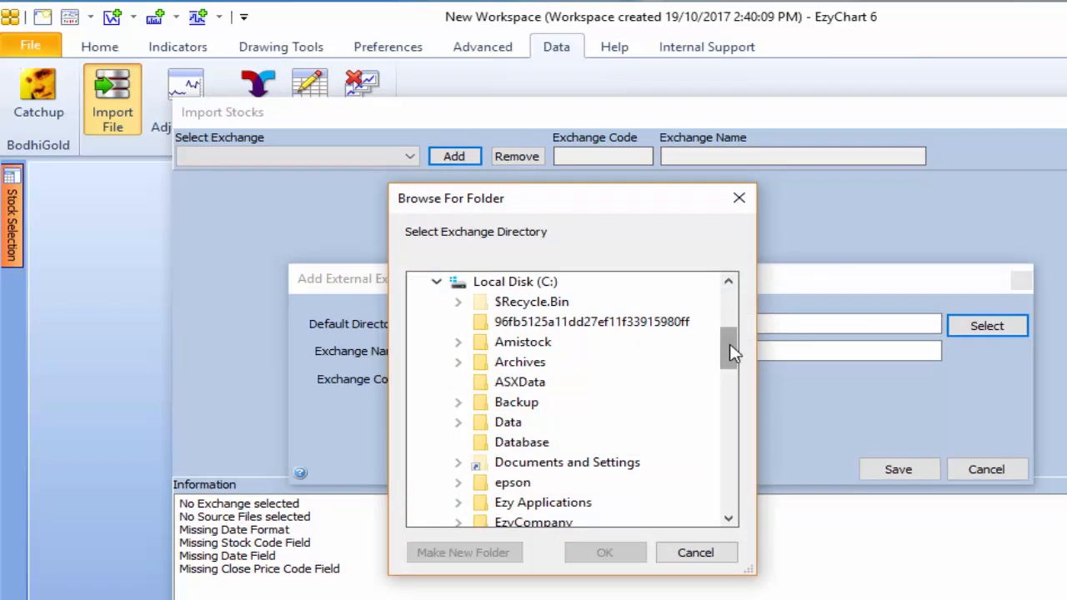
drag(729, 348, 729, 401)
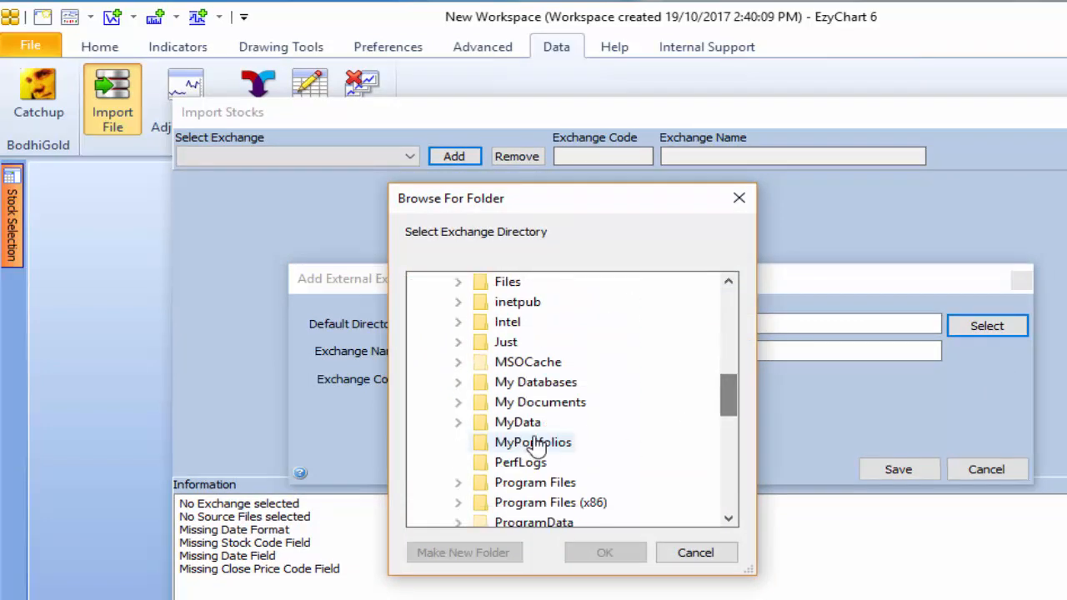
click(457, 422)
click(505, 462)
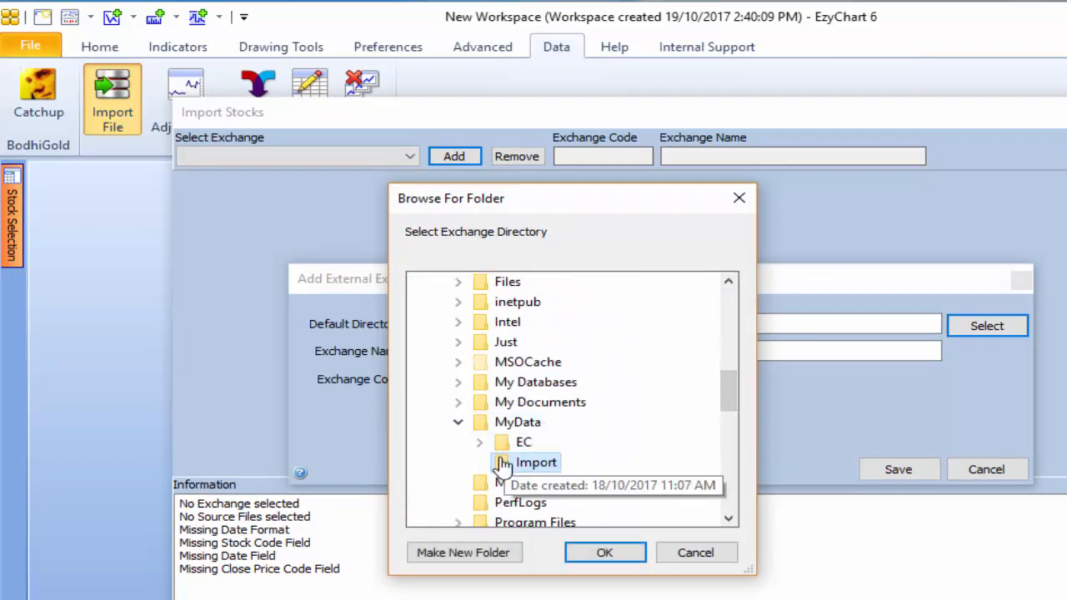
click(604, 553)
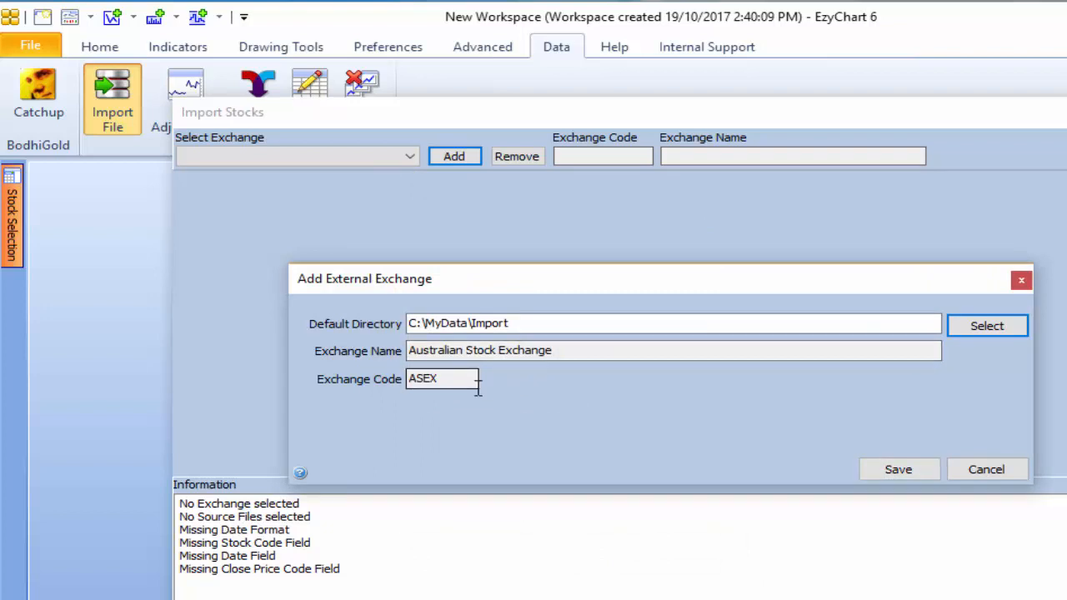
click(892, 469)
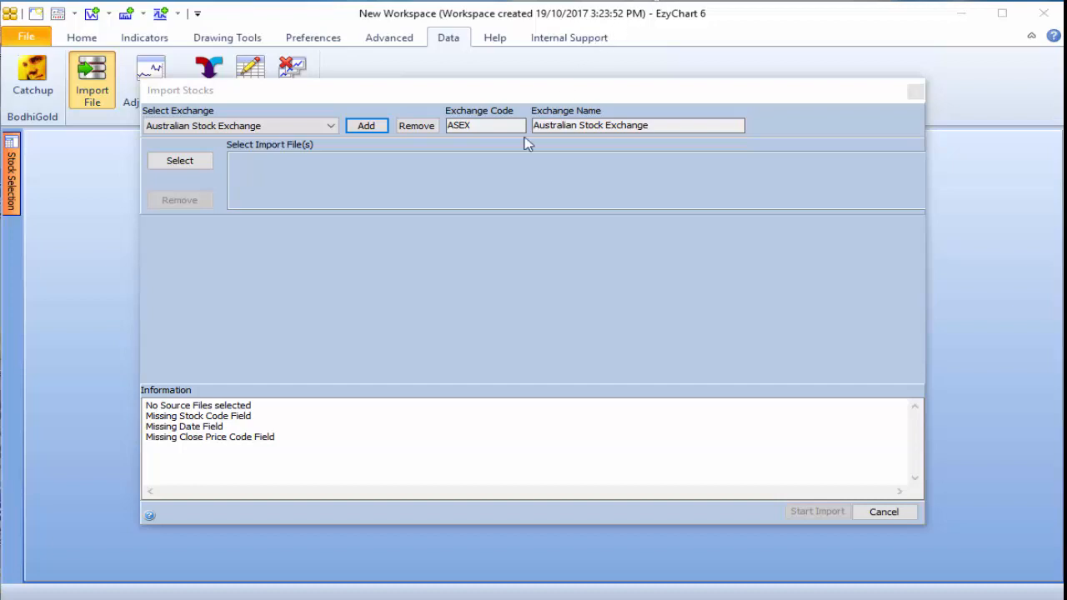
Select ASXEQUITIESEzyChart-20171018.txt as the import file and set its date format to yymmdd.
click(175, 161)
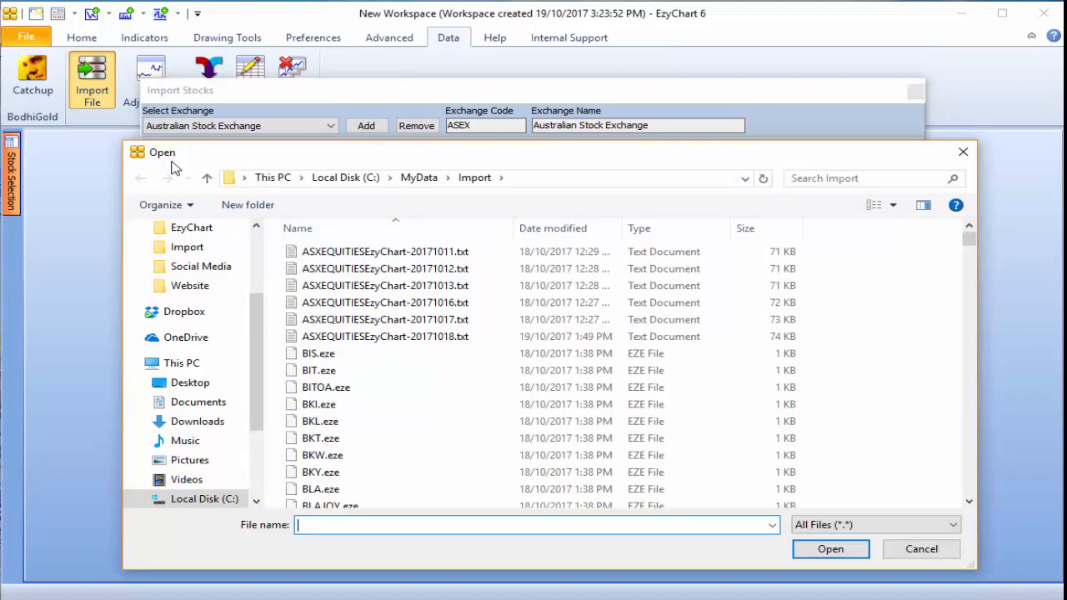
click(333, 340)
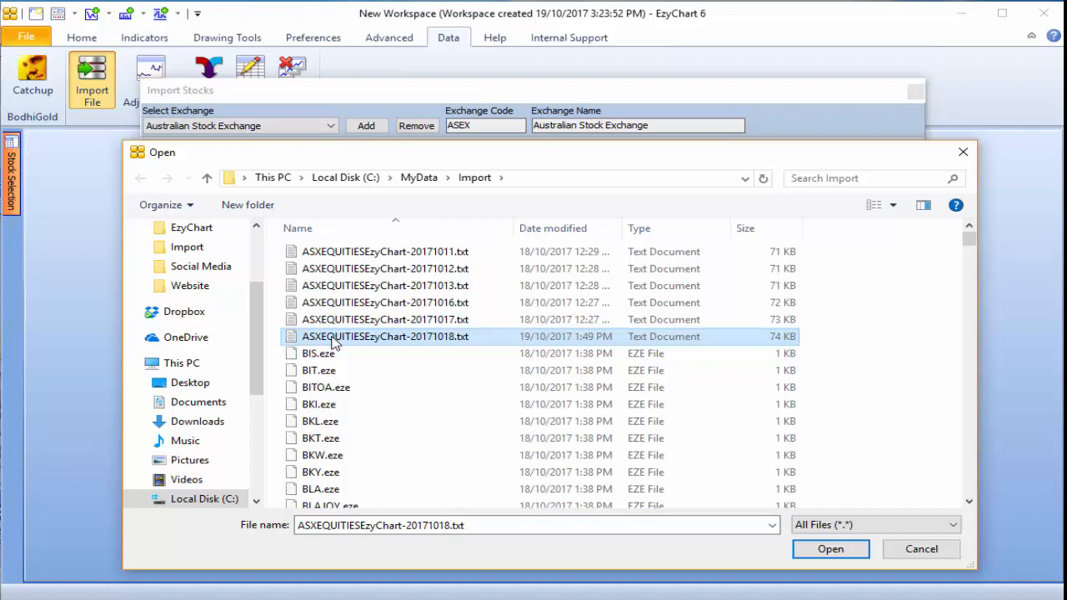
click(816, 550)
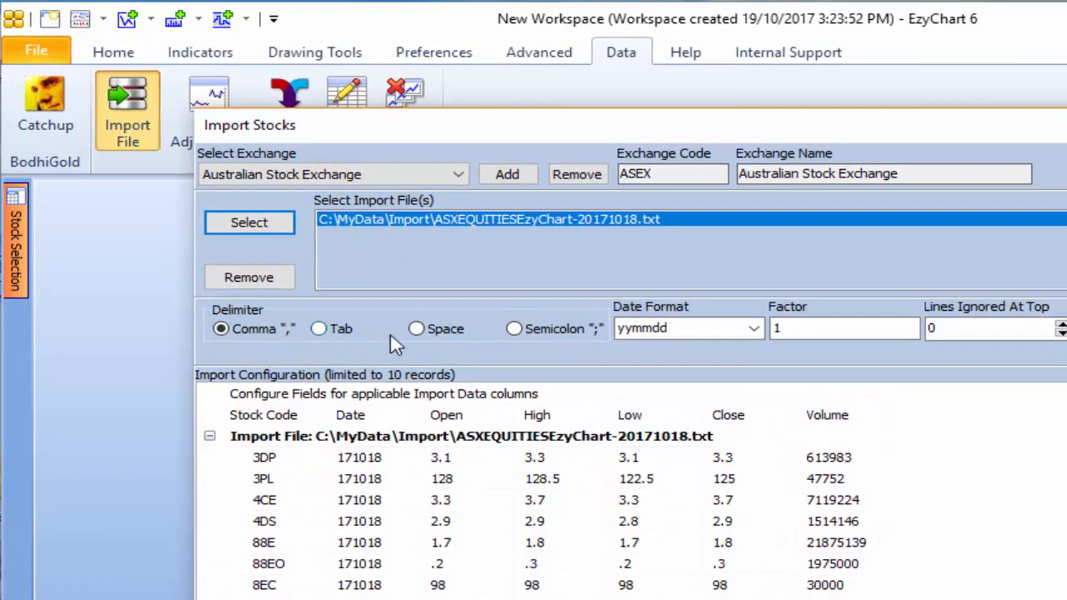
click(754, 329)
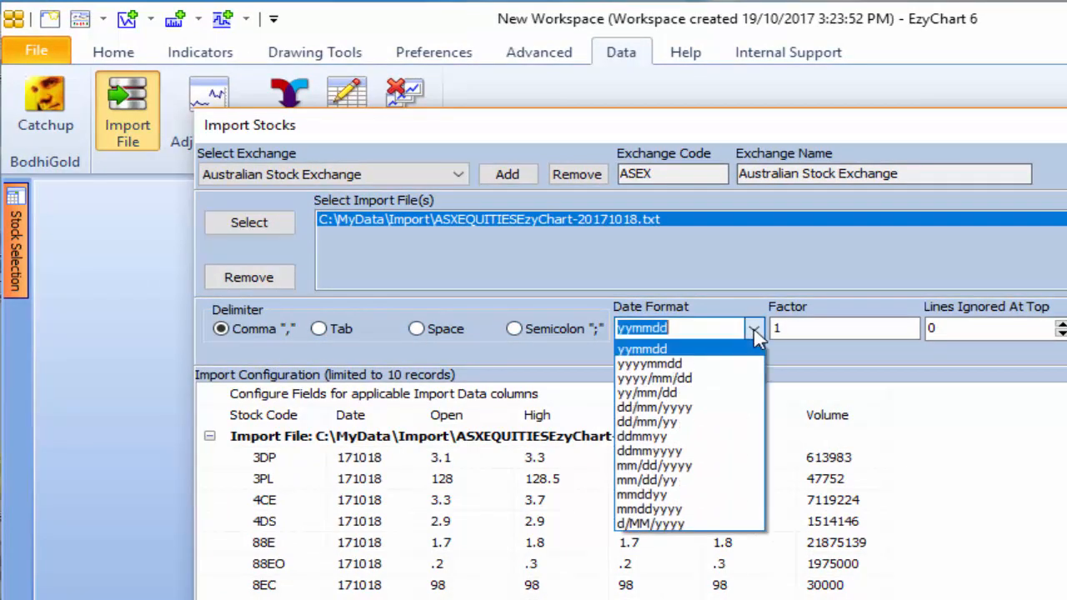
click(650, 350)
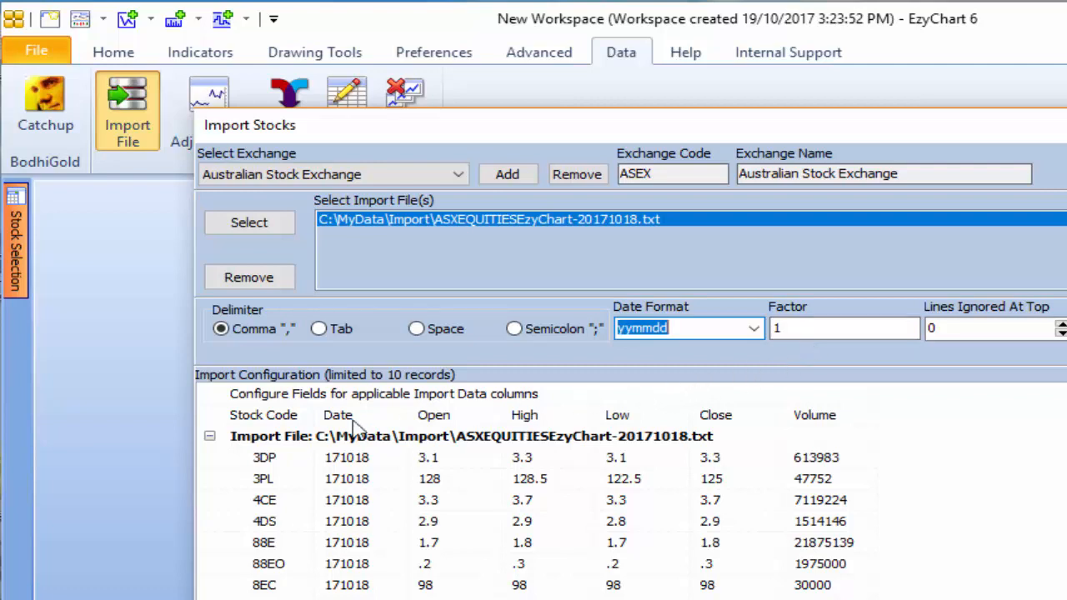
Assign Stock Code to the first import column and check the field options of the Date and Open columns.
click(297, 419)
click(297, 425)
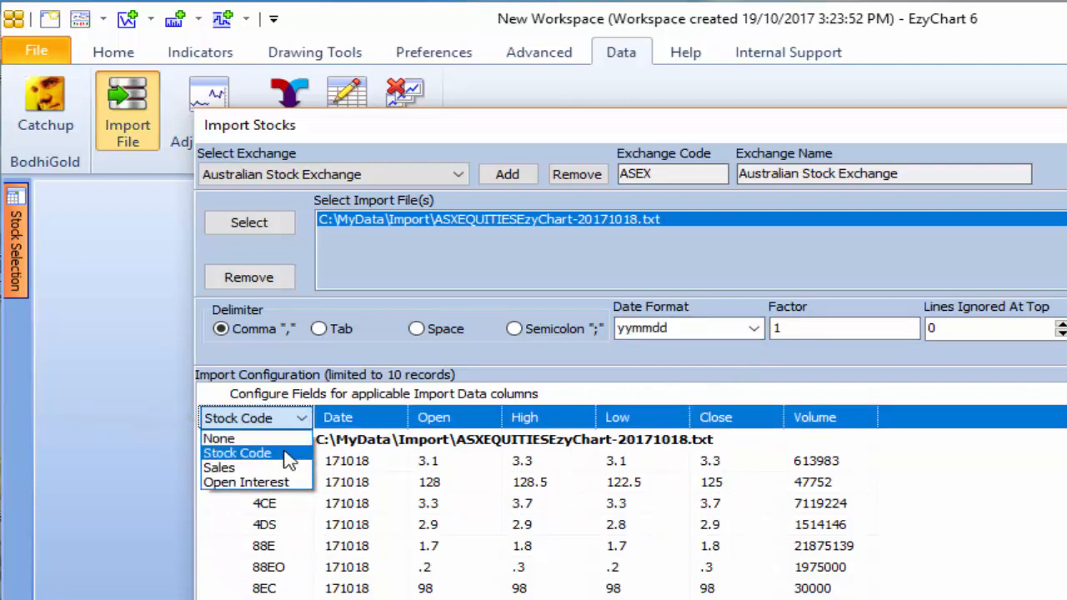
click(287, 459)
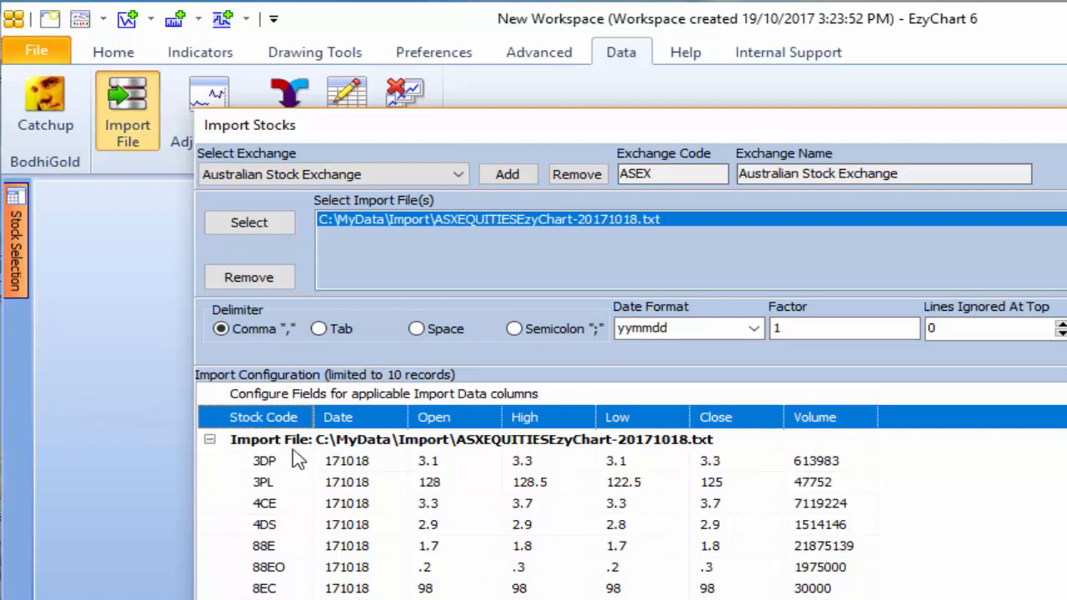
click(390, 425)
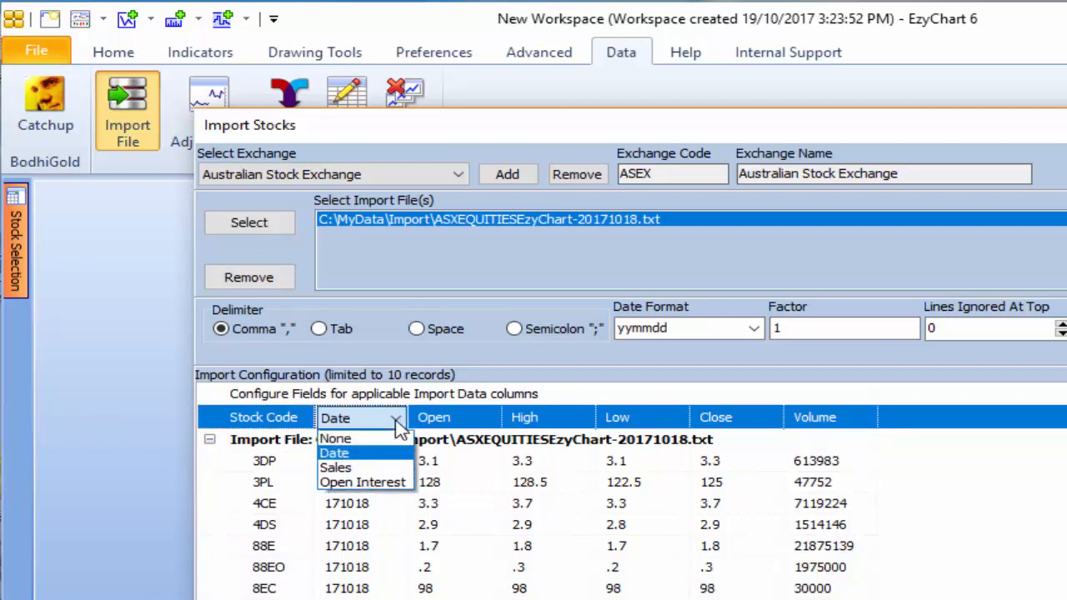
click(397, 425)
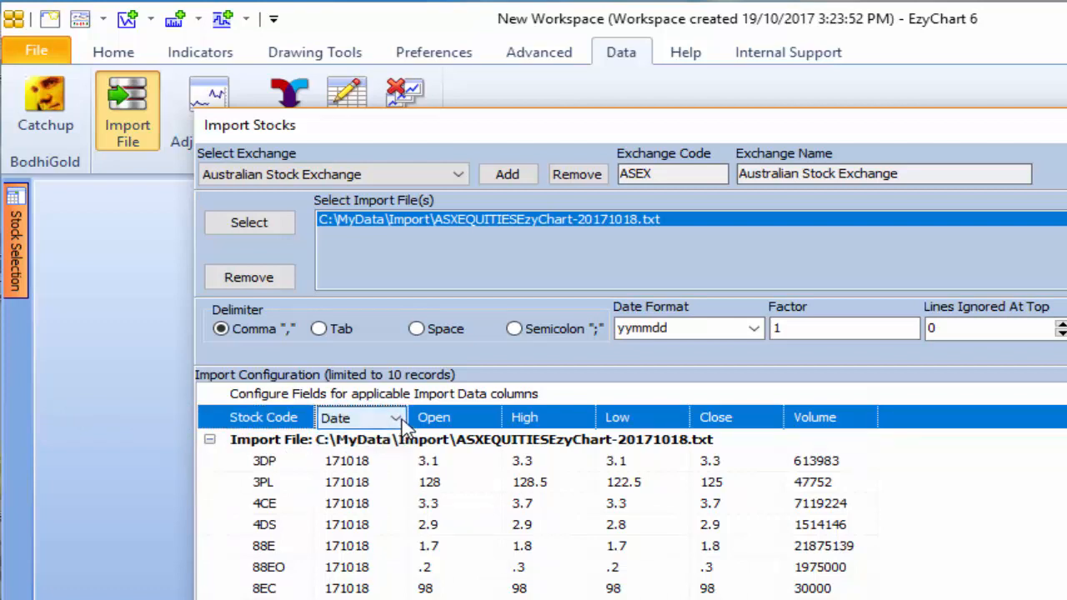
click(492, 425)
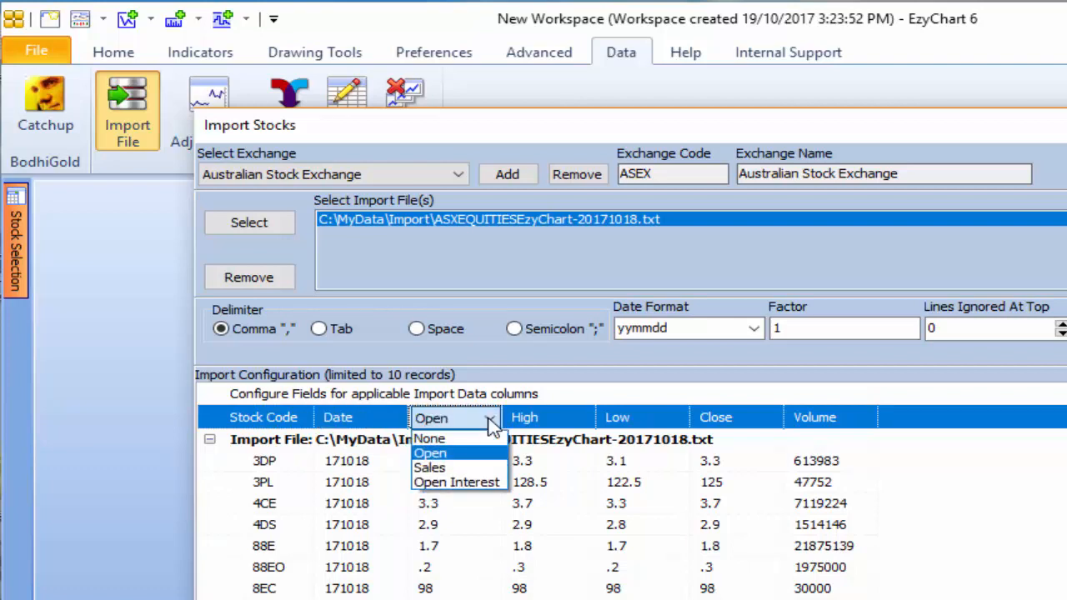
click(492, 425)
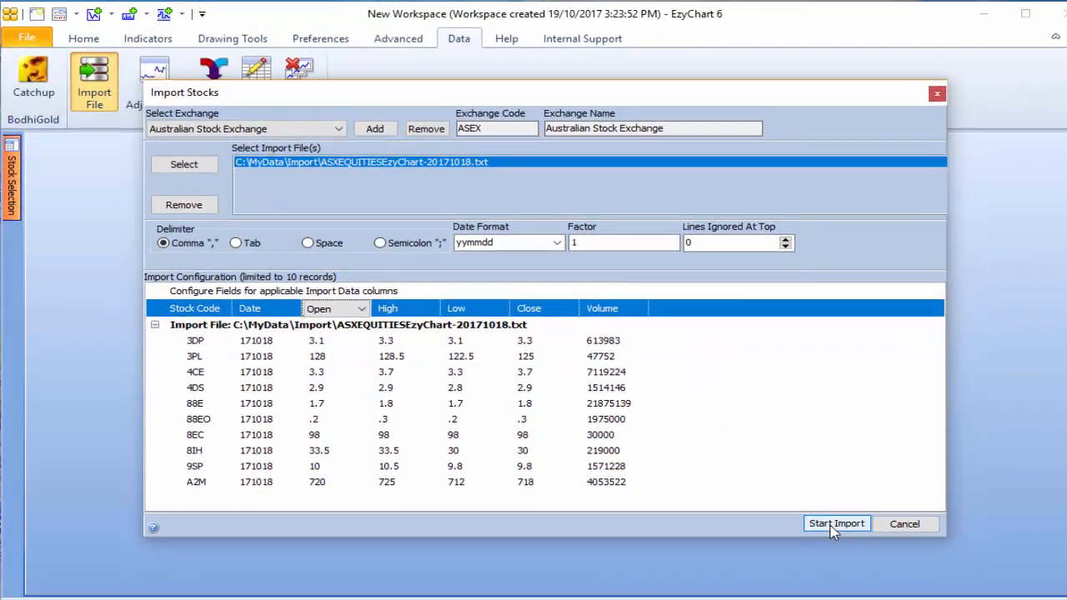
Run the stock import and close the import dialog once it completes.
click(825, 522)
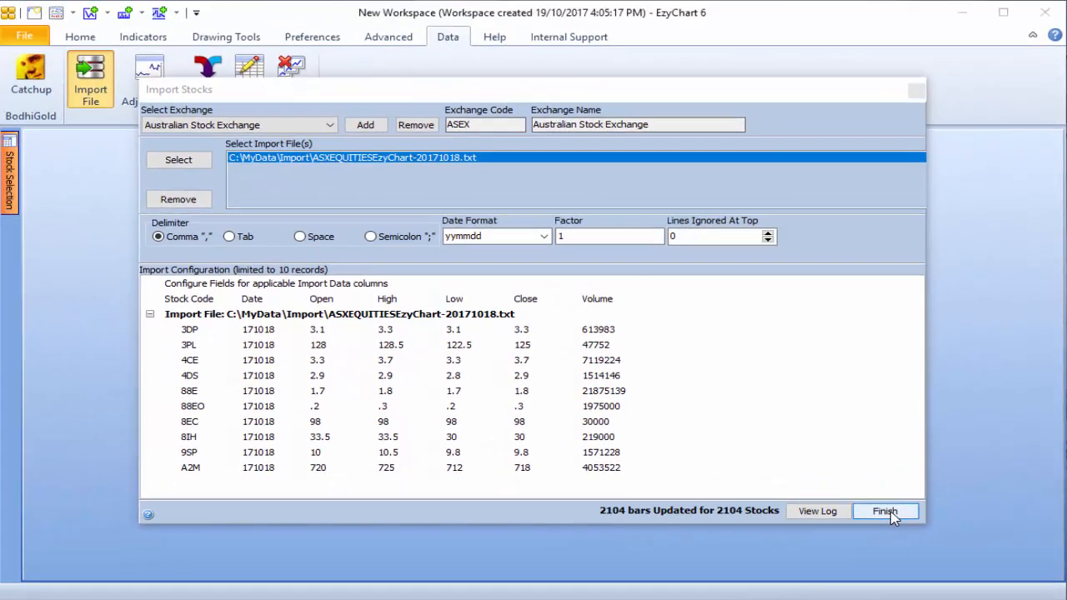
click(884, 510)
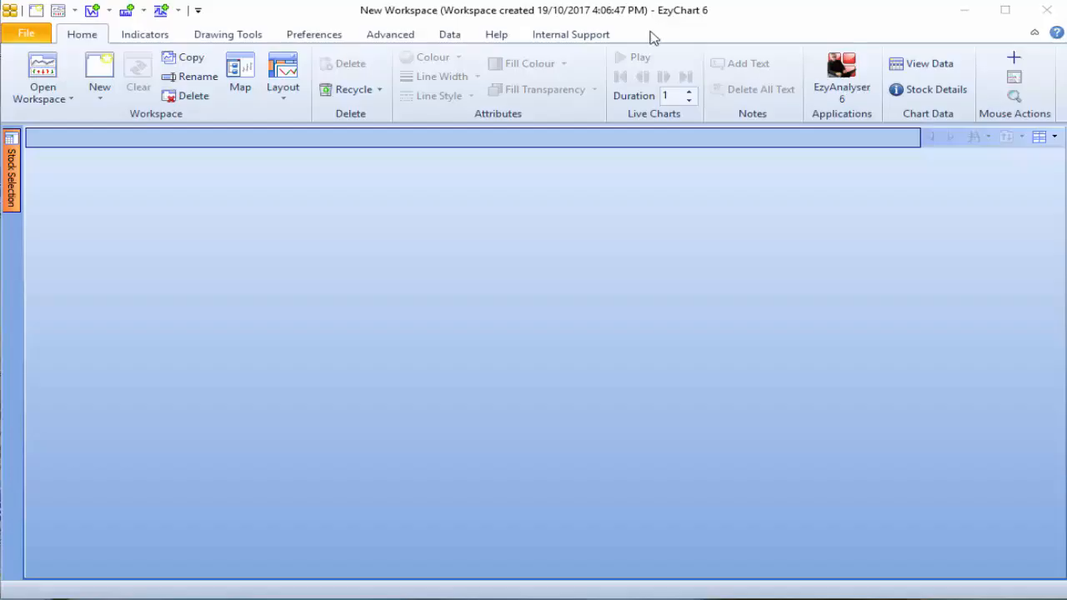
Open a candlestick chart of ASEX stock 3PL from the stock list and browse the remaining stocks.
click(8, 196)
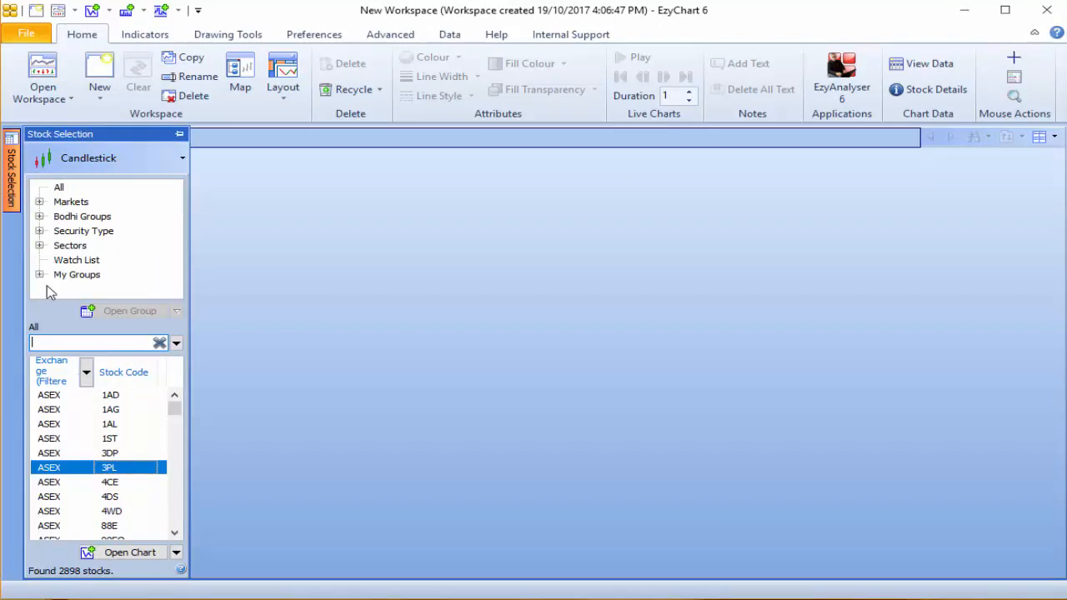
click(60, 467)
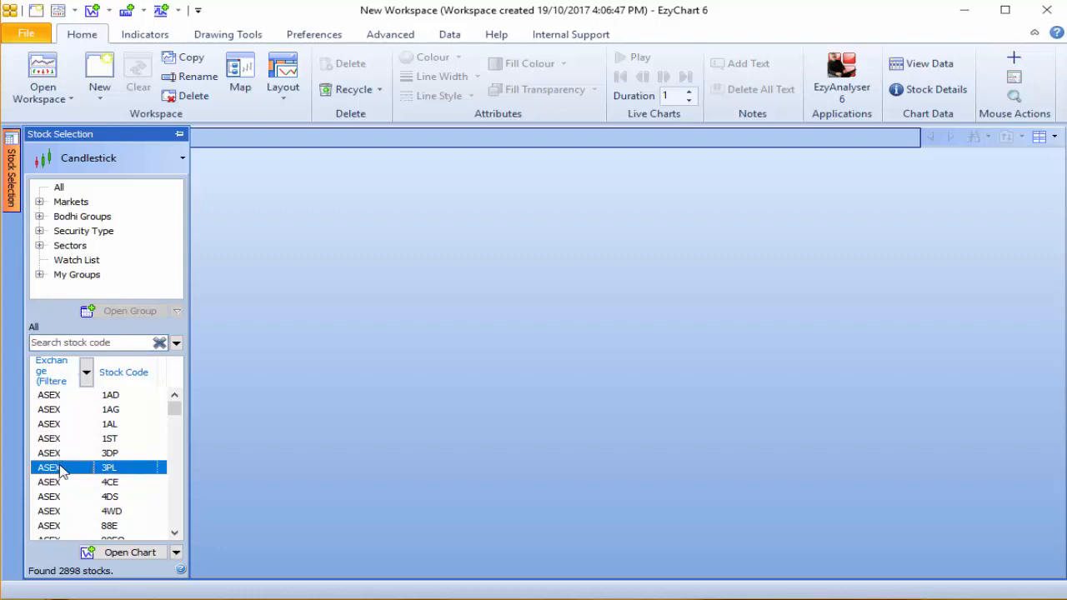
double_click(60, 468)
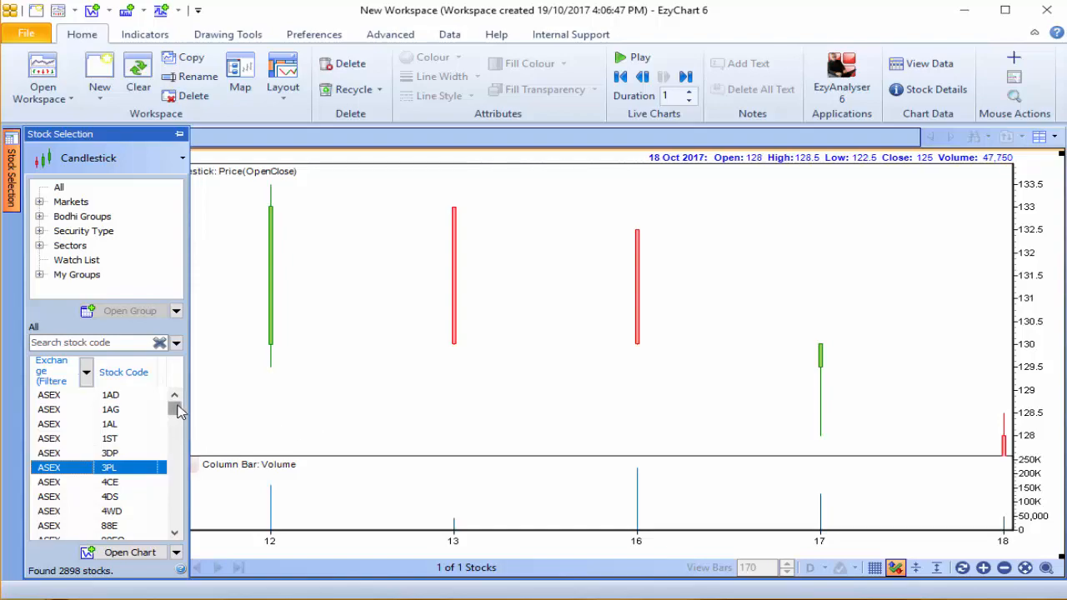
drag(174, 409, 177, 422)
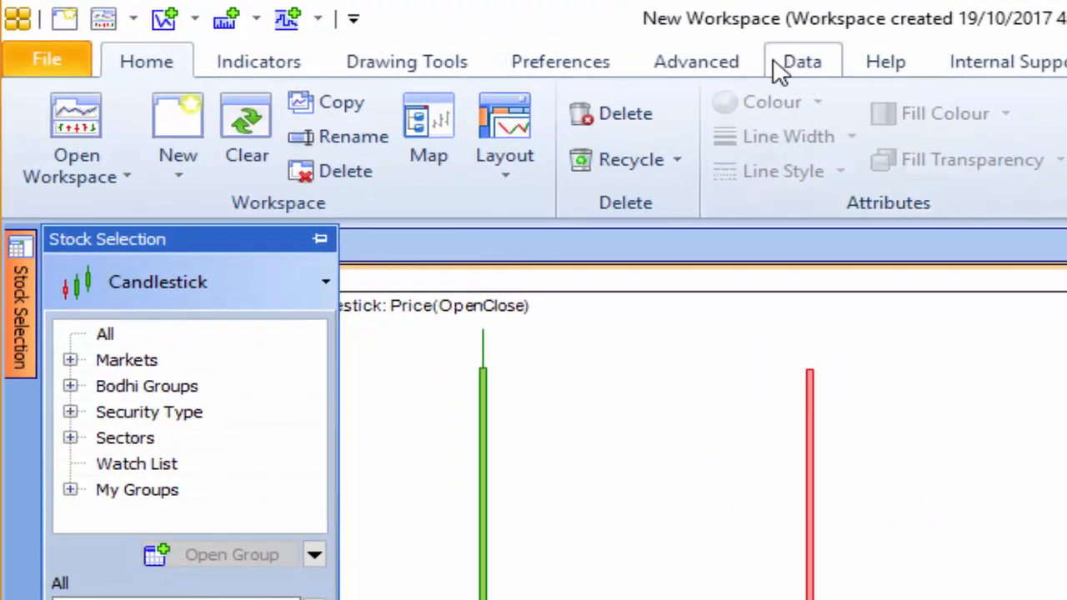
Bring up the tools for managing externally sourced stock data.
click(779, 71)
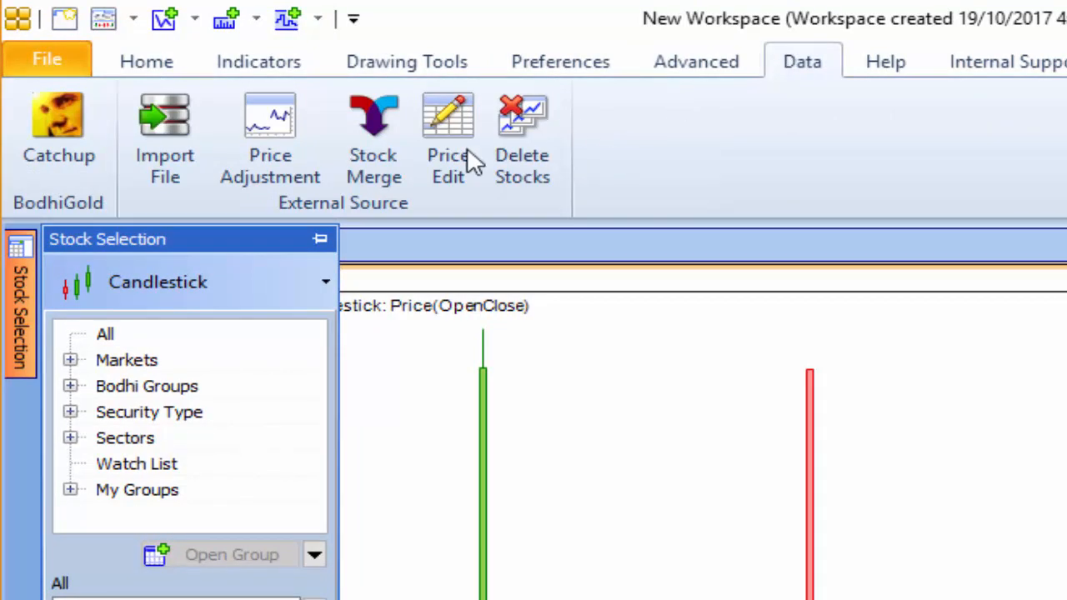